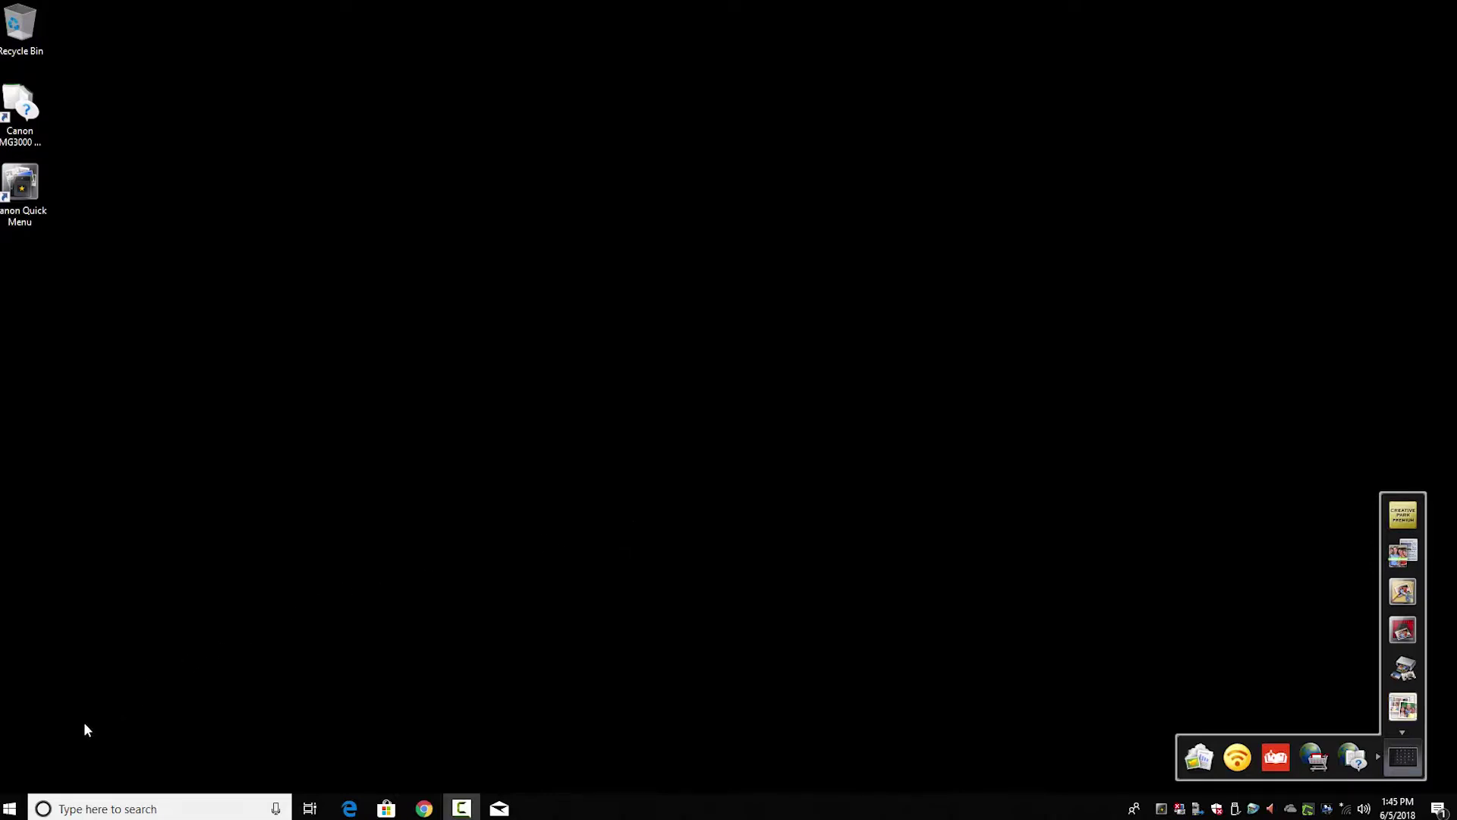
- Remove the Canon MG3000 series device from Devices and Printers and confirm the removal
left_click(11, 806)
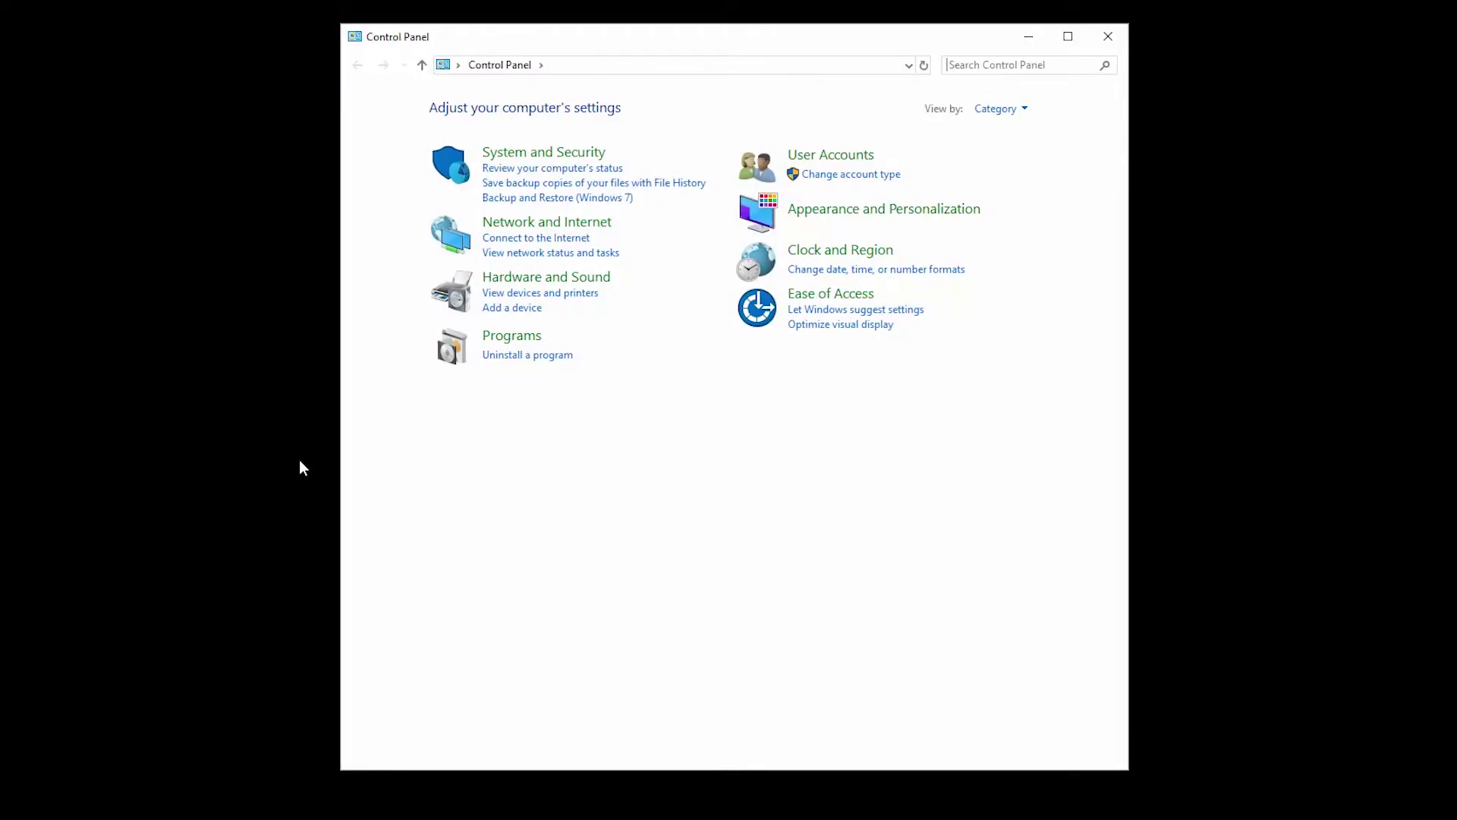
left_click(511, 296)
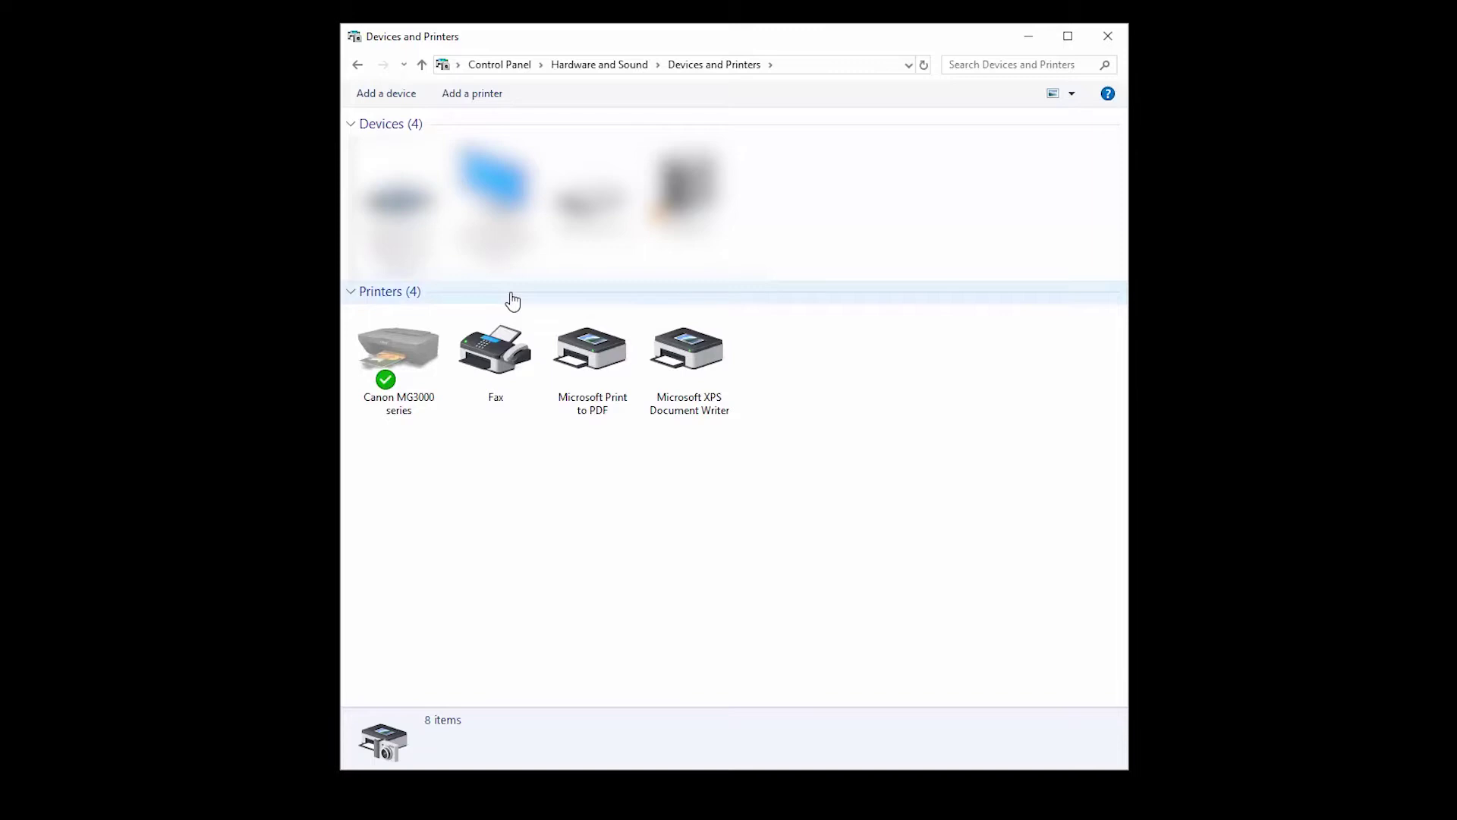
right_click(406, 341)
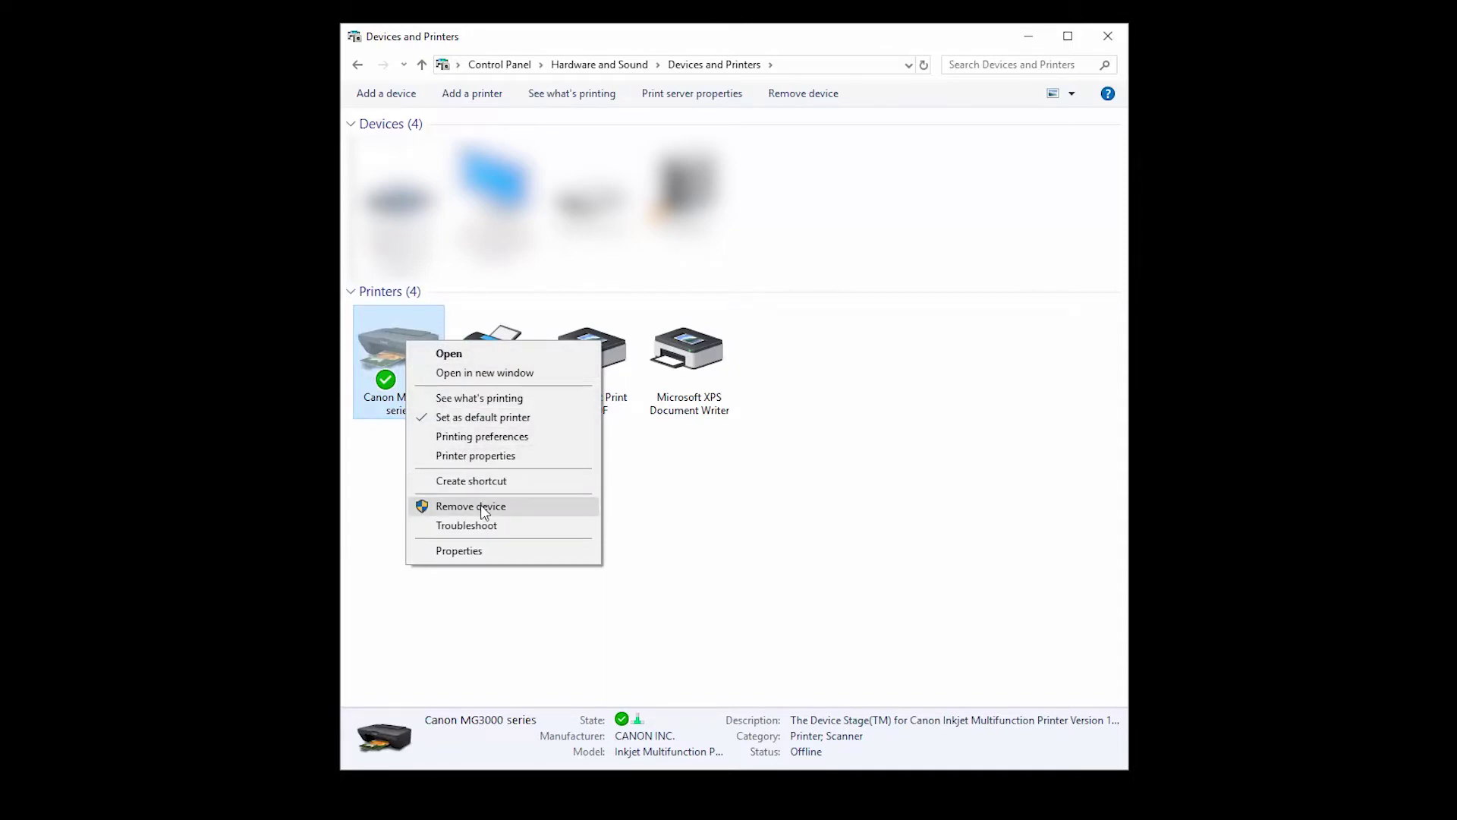
left_click(483, 509)
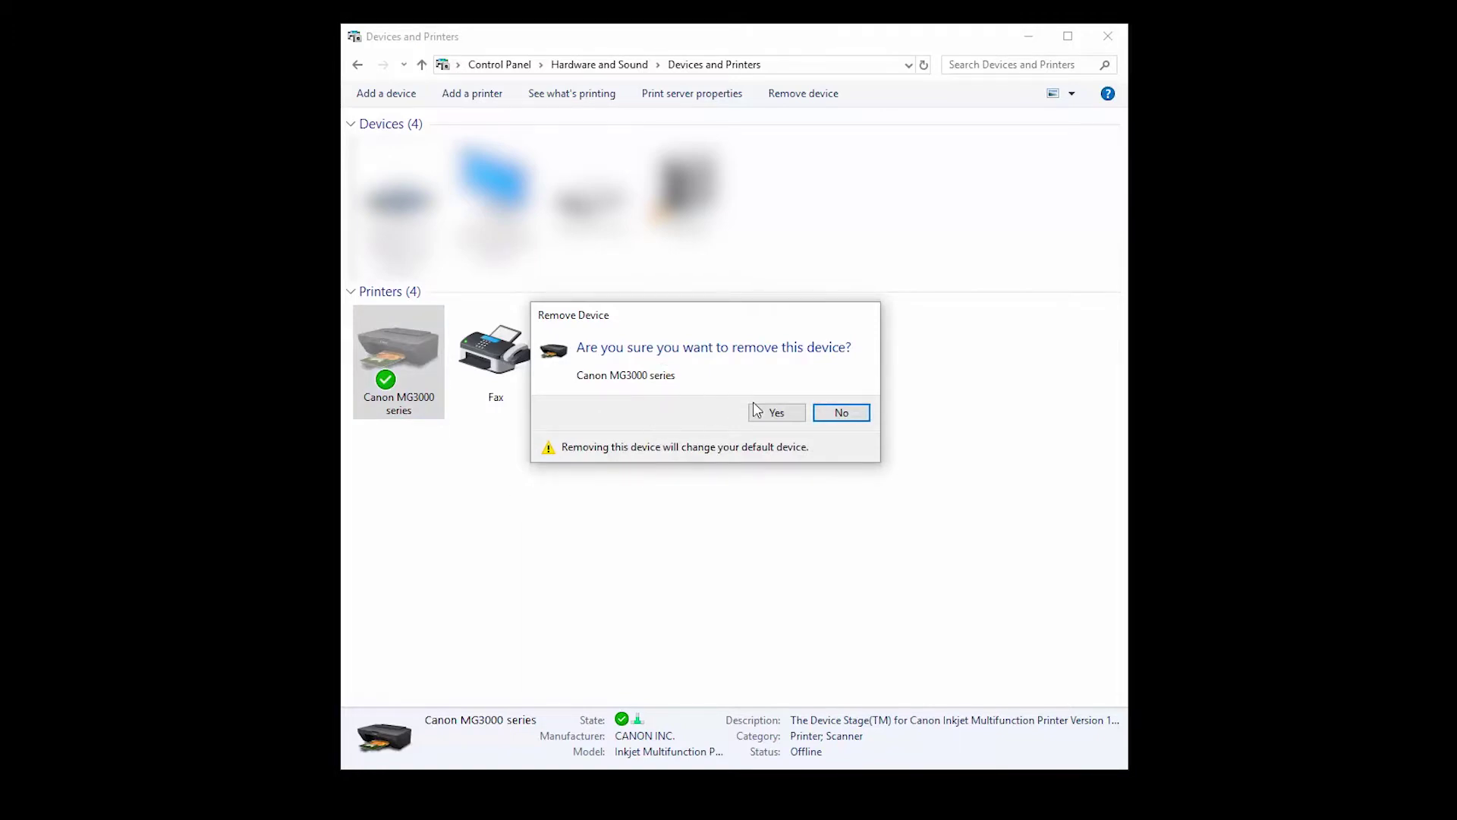
left_click(776, 413)
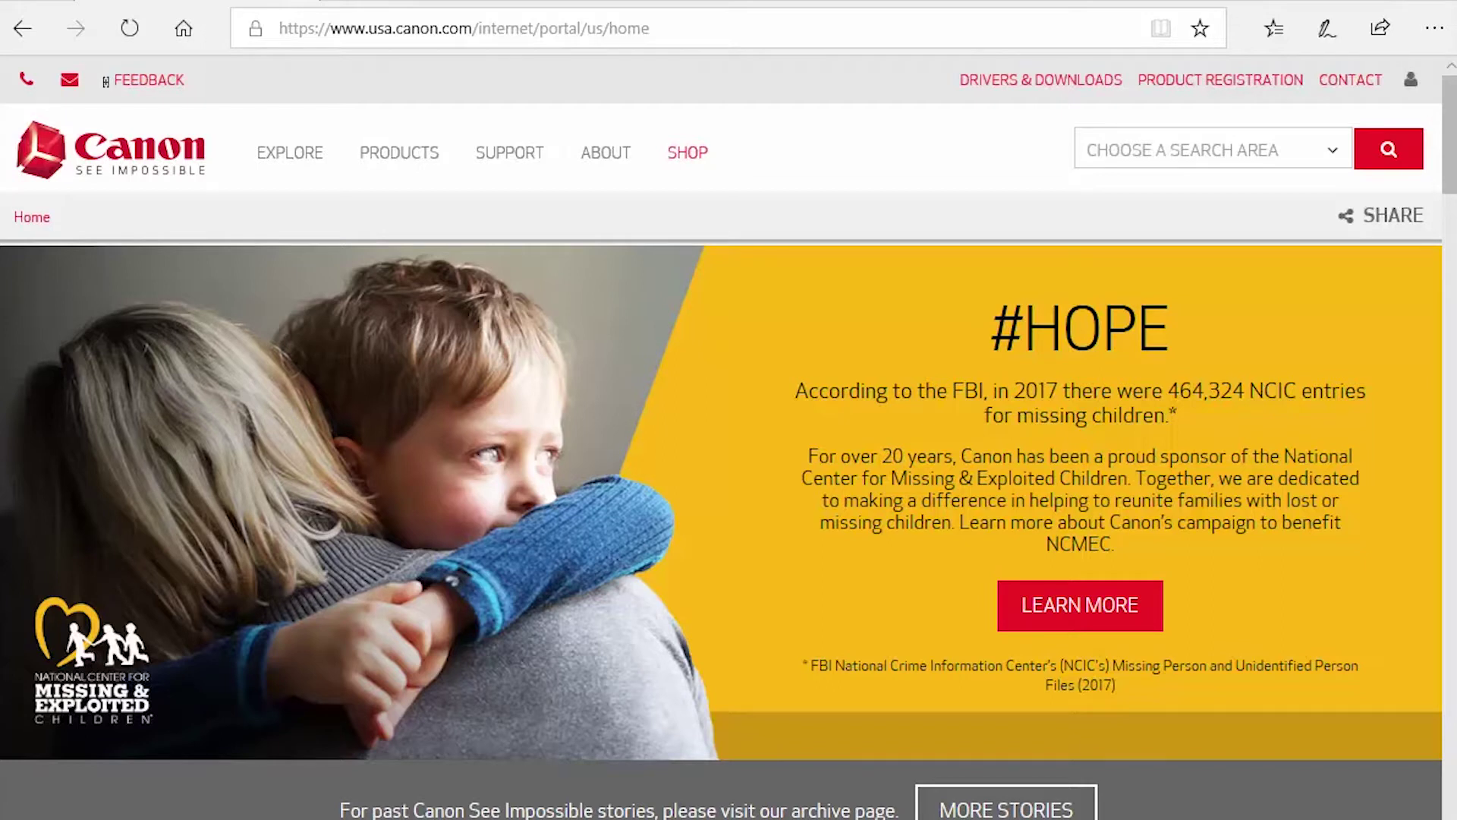
- Go to ij.start.canon, start Set Up, and look up the MG3020 product
left_click(395, 30)
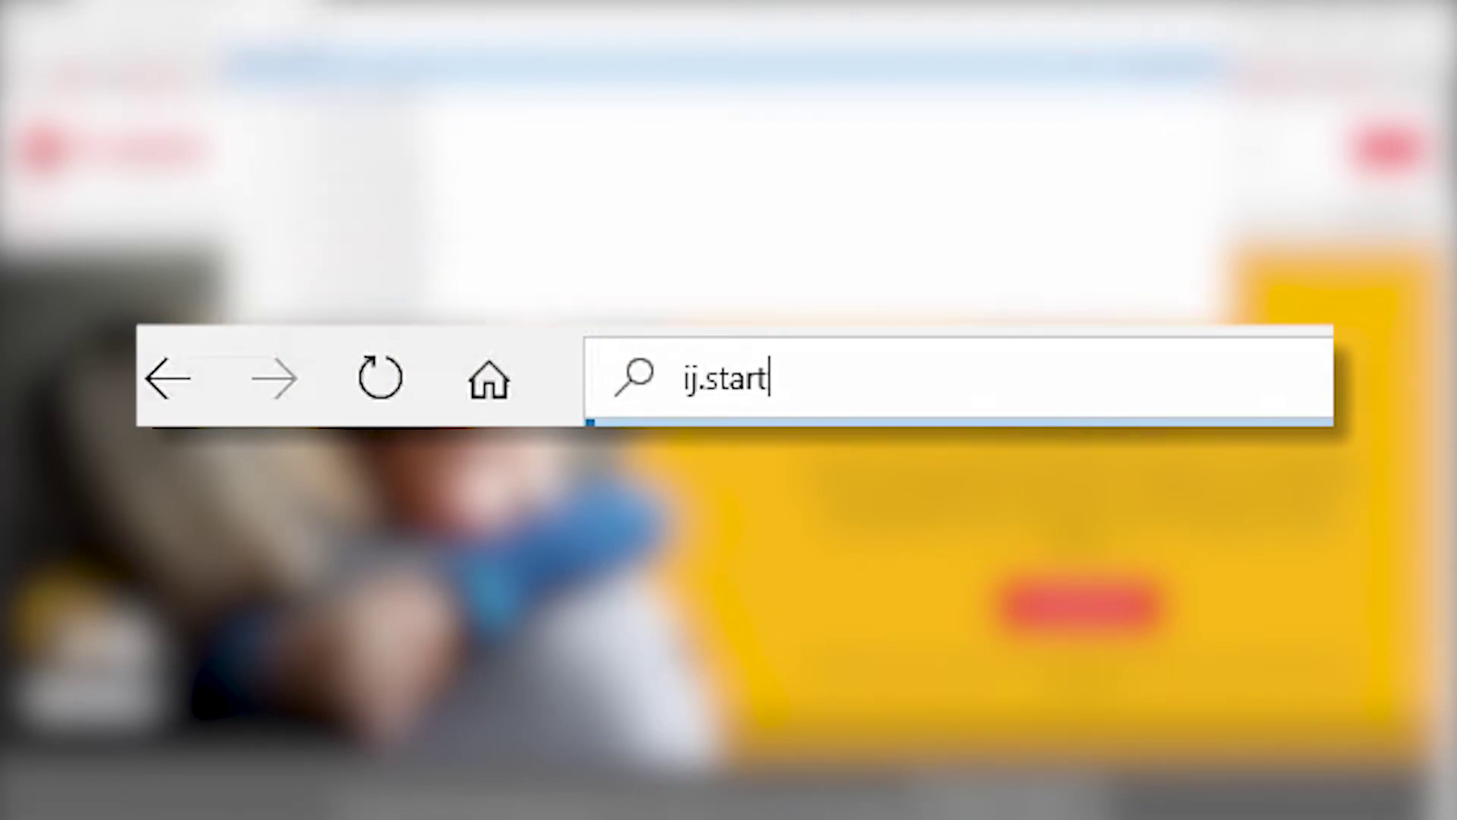
type(".canon")
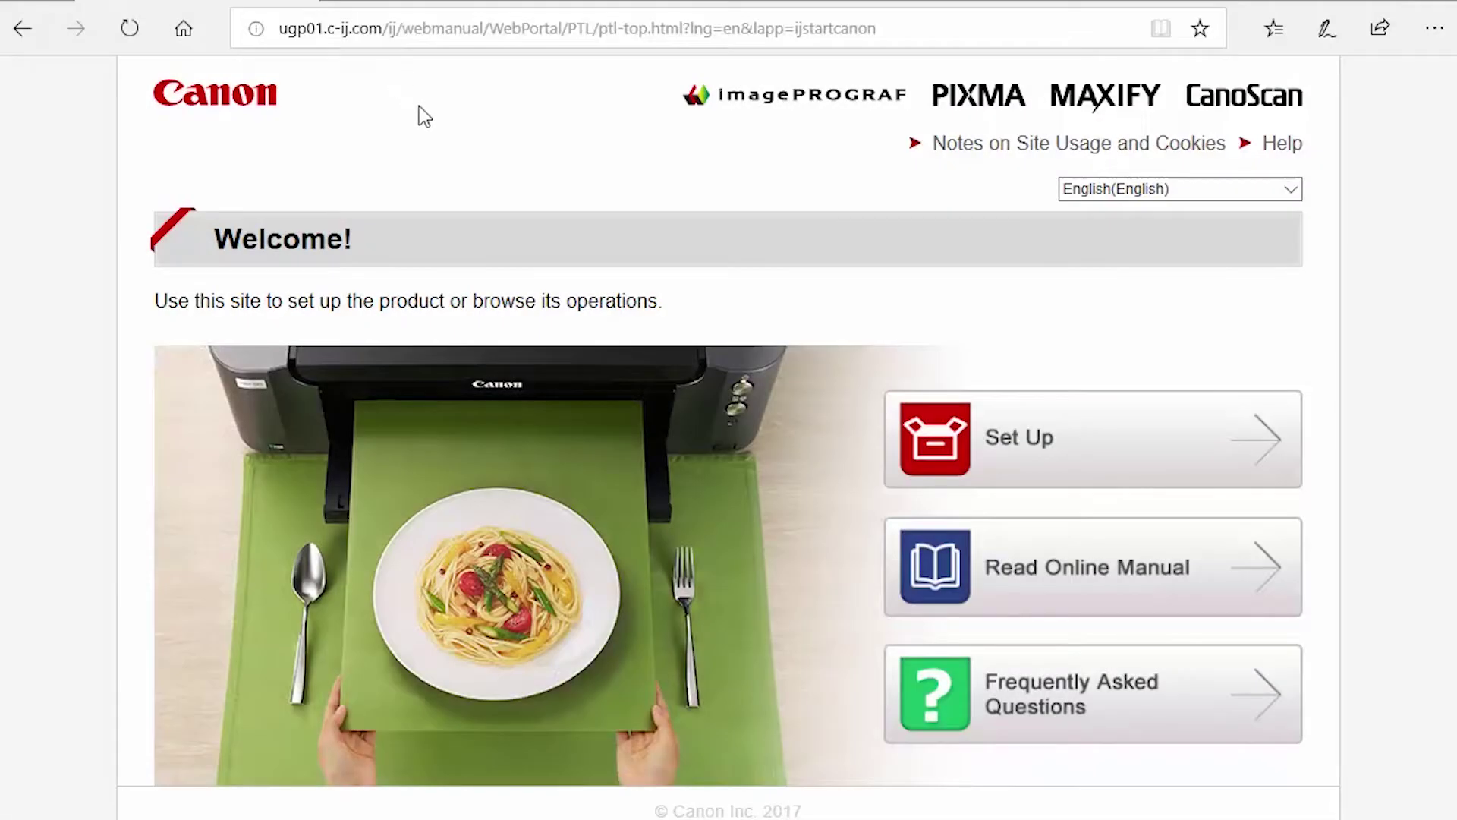
left_click(1032, 435)
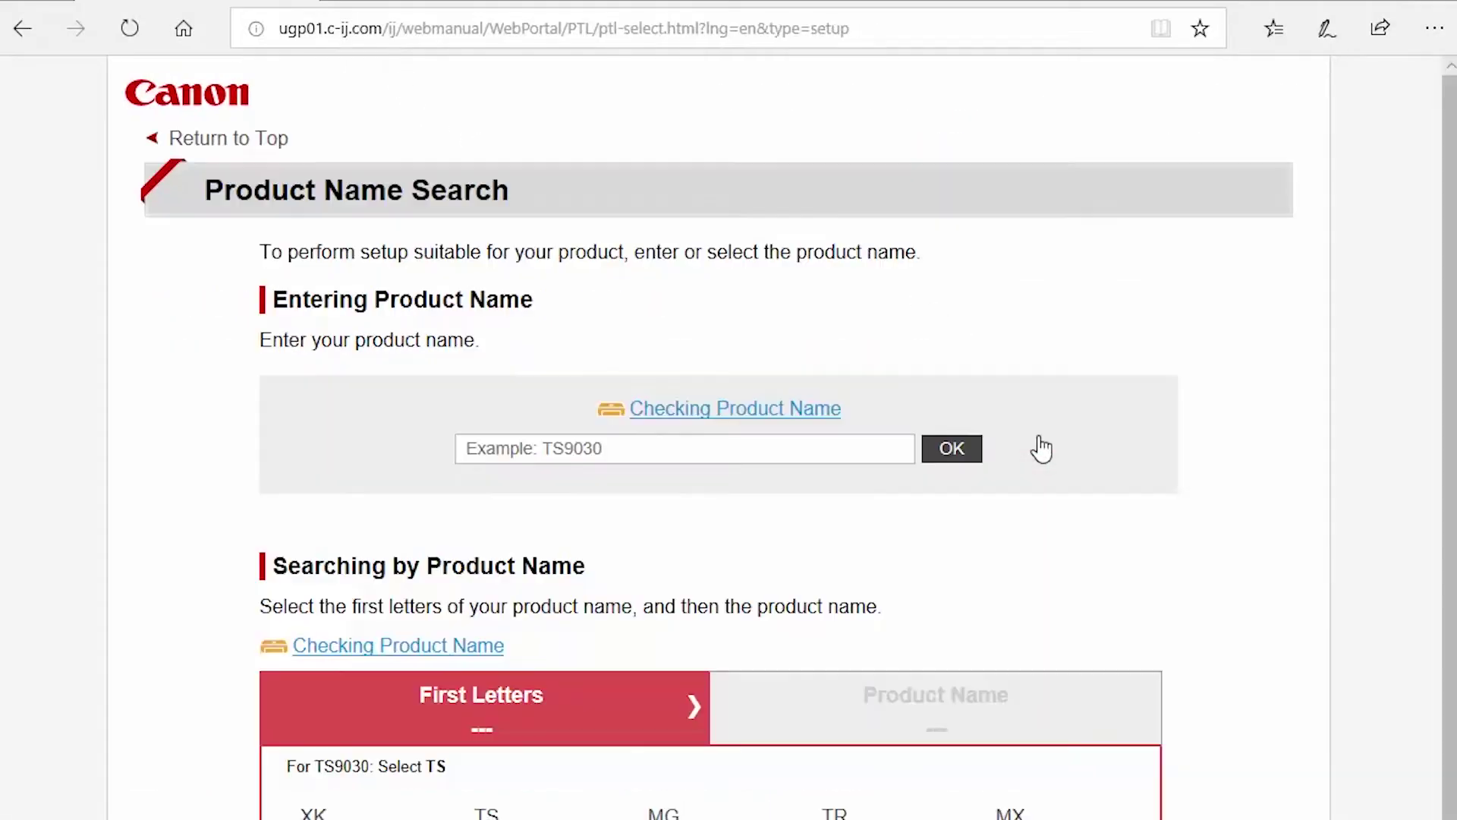
left_click(665, 450)
type("MG")
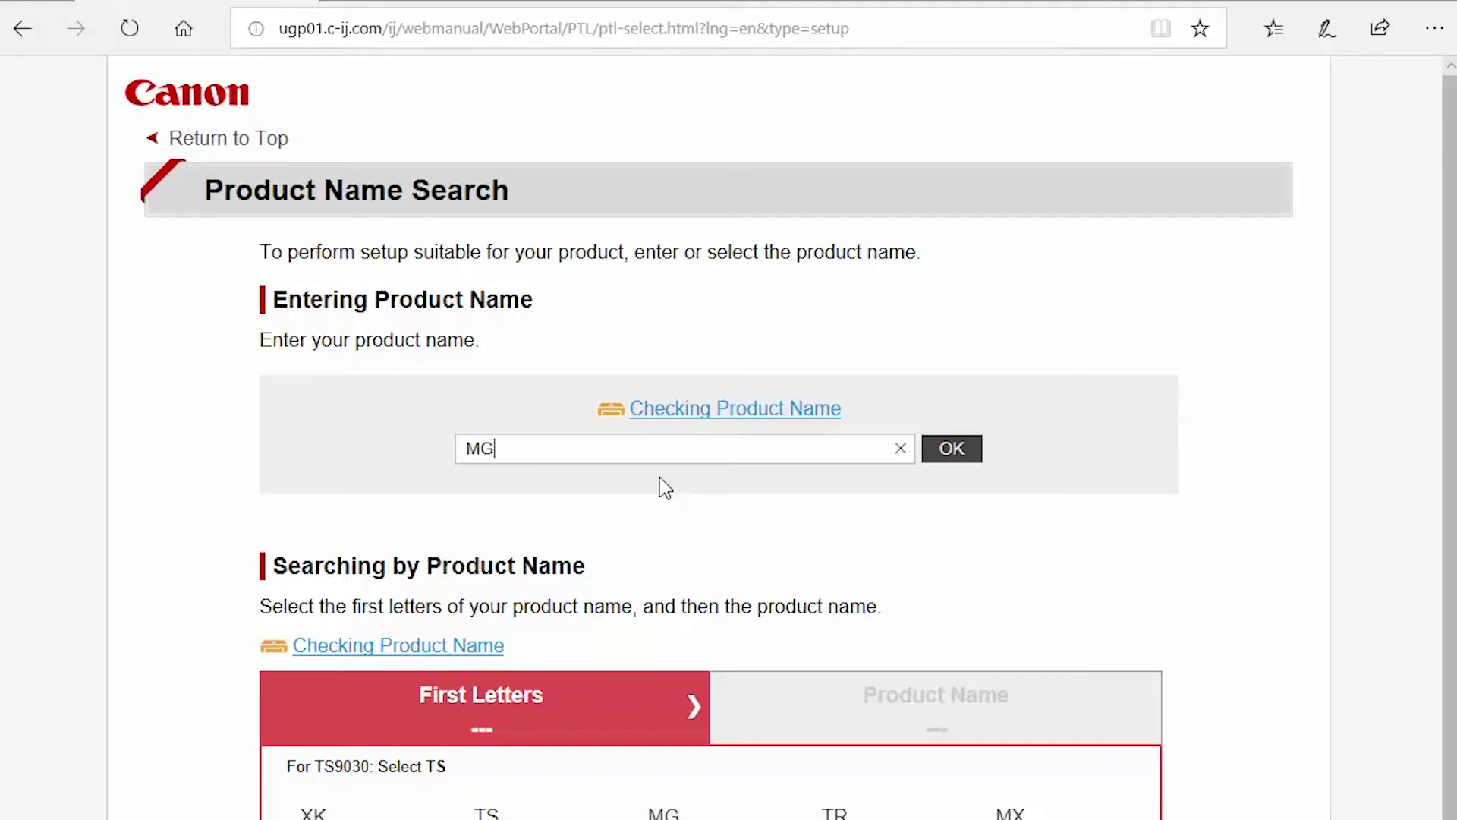
type("3020")
left_click(949, 455)
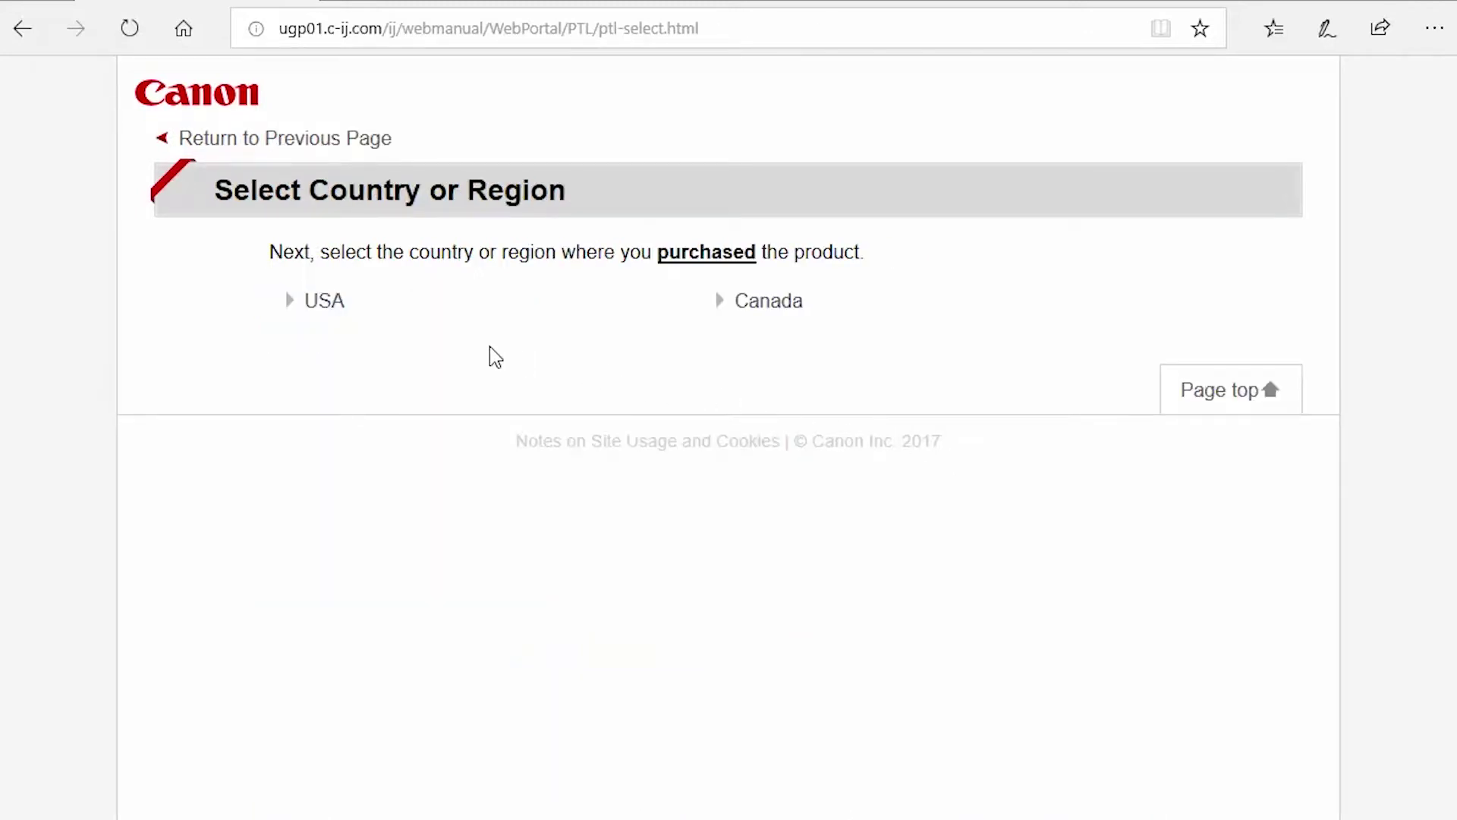
- Choose USA, pick Windows setup, and download the MG3020 setup file
left_click(331, 314)
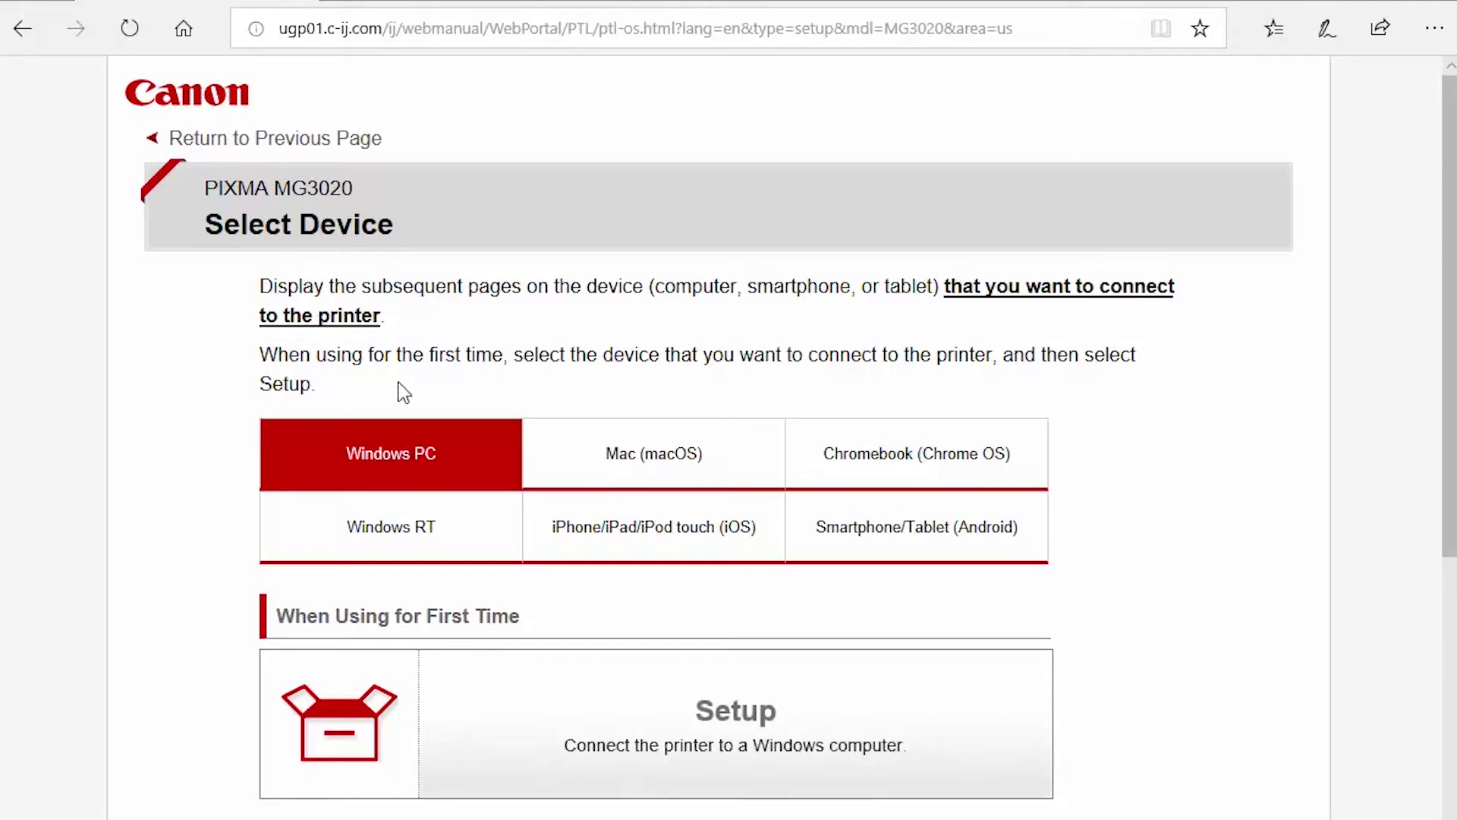
left_click(706, 706)
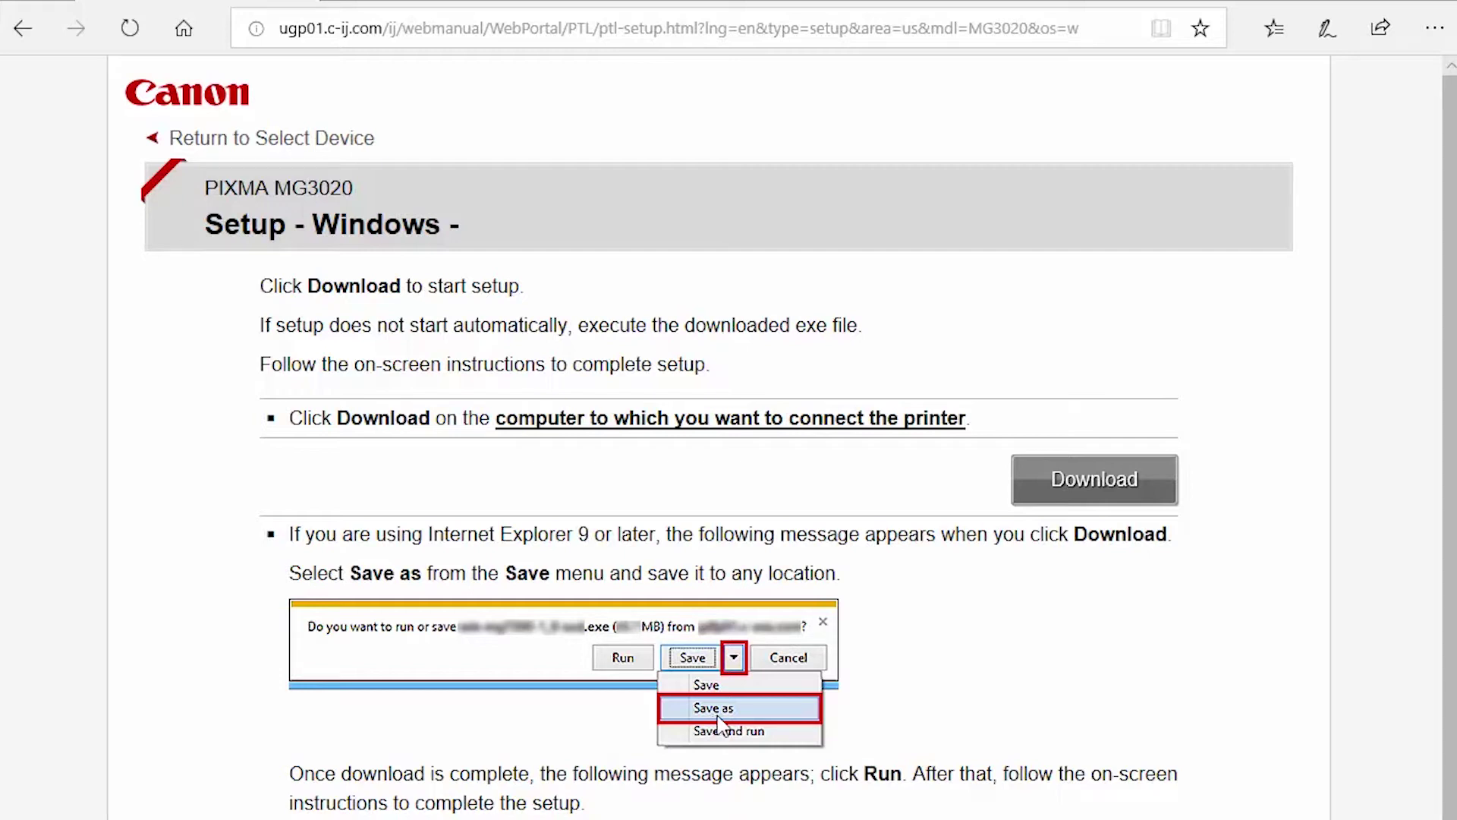
left_click(1022, 480)
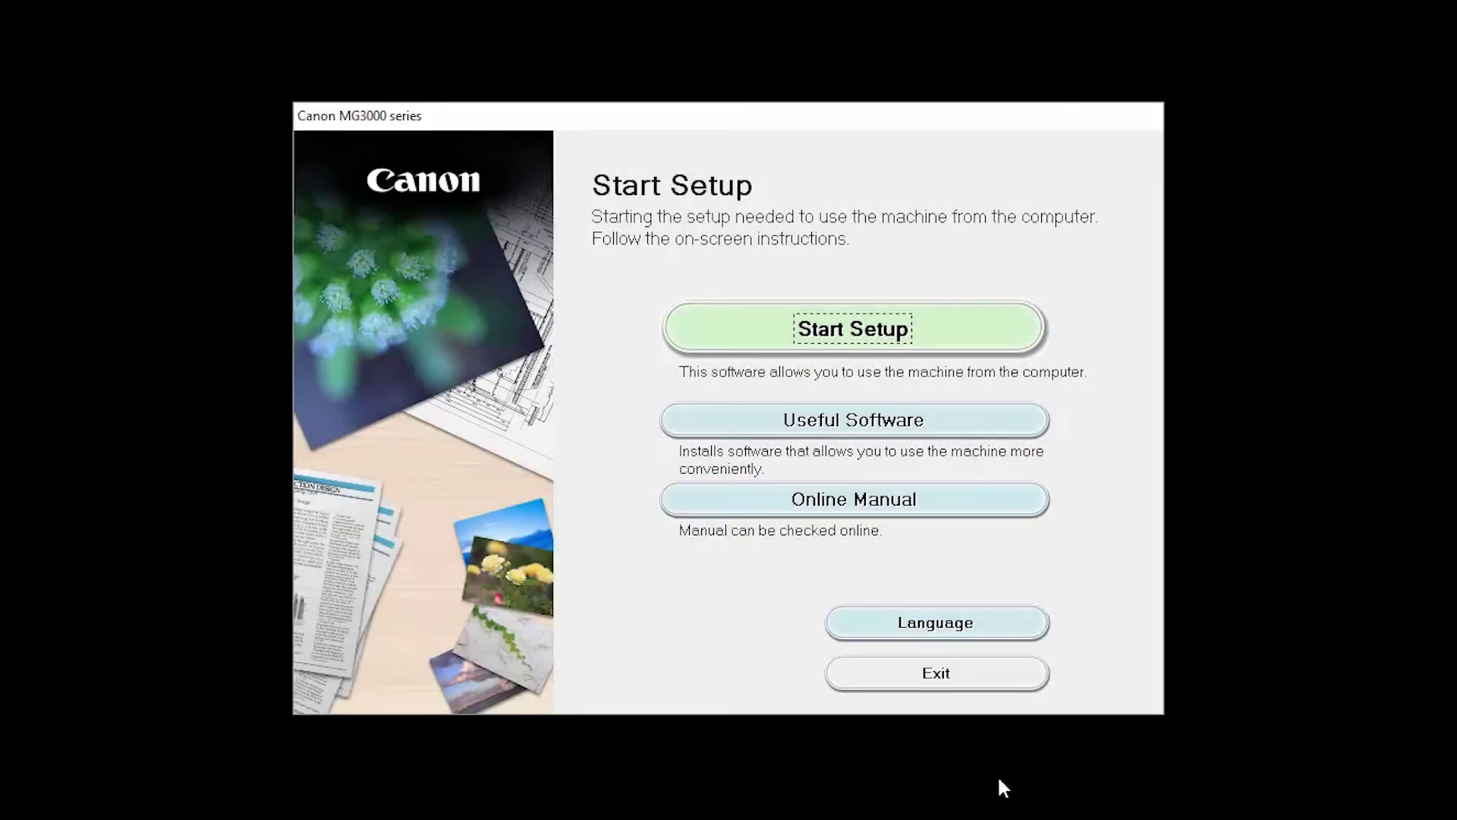
- Start setup with United States as the country, accept the licence, and agree to the Extended Survey Program
left_click(943, 342)
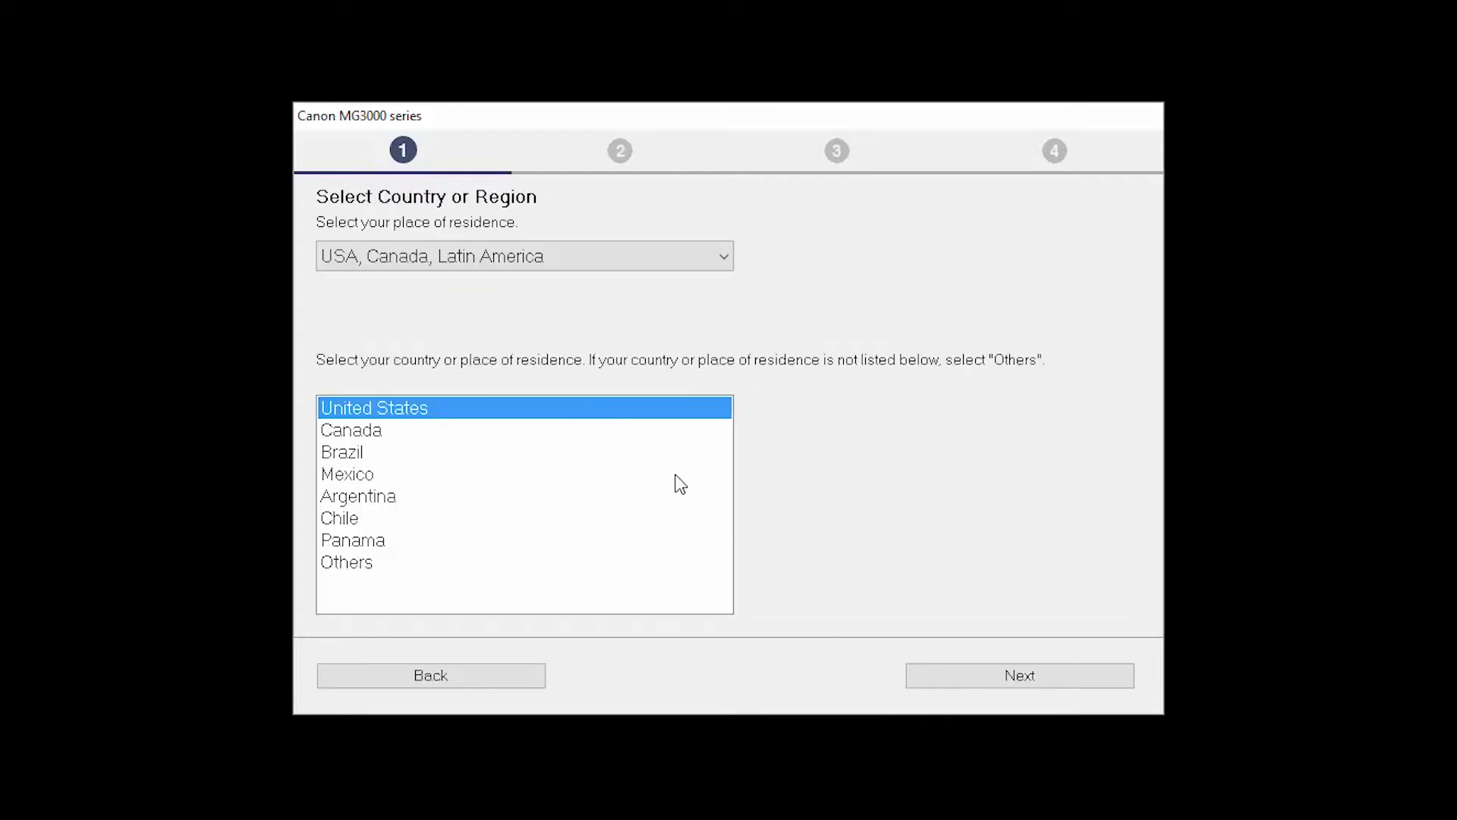
left_click(1018, 682)
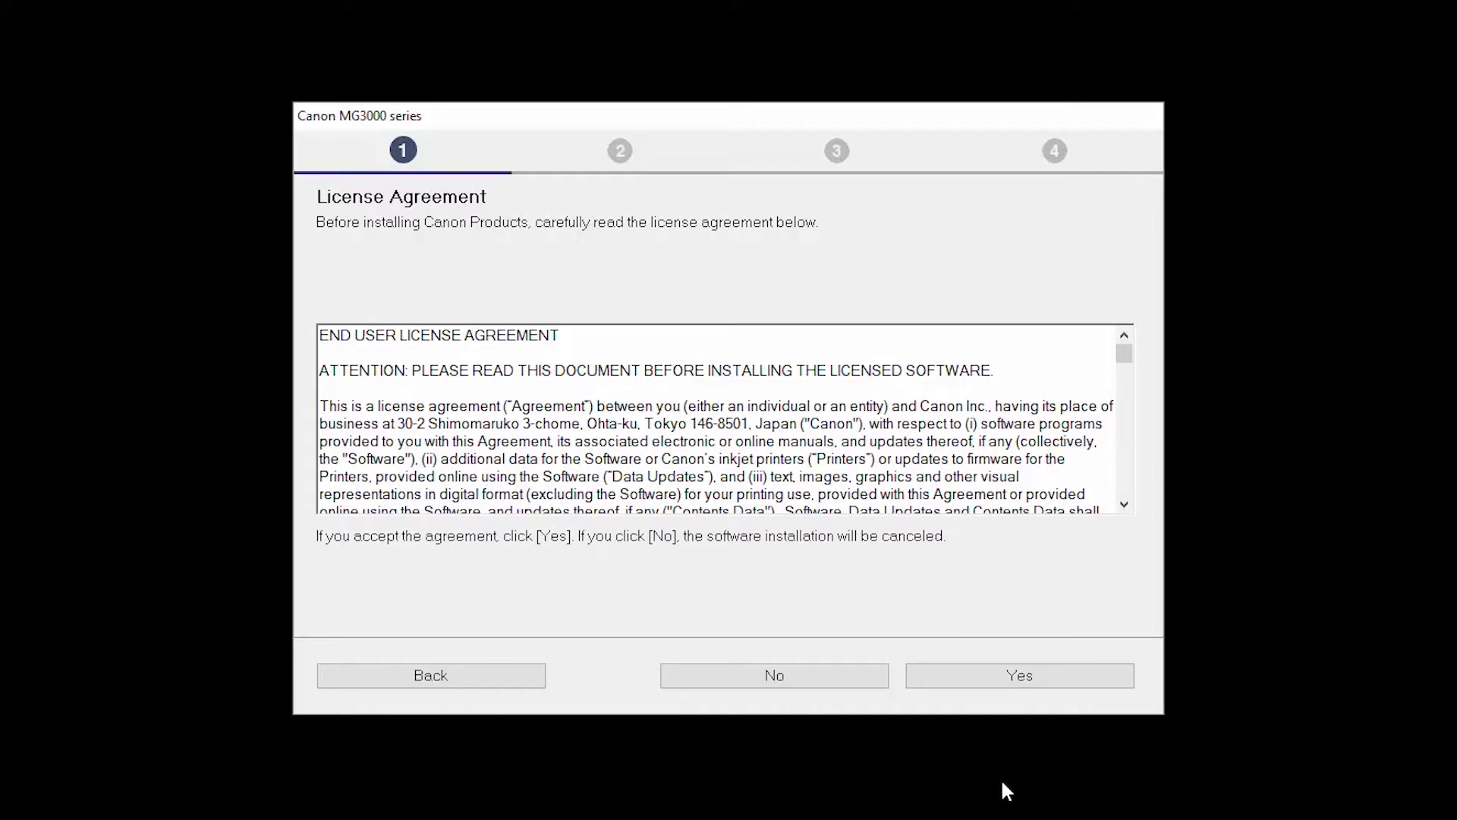
left_click(1015, 683)
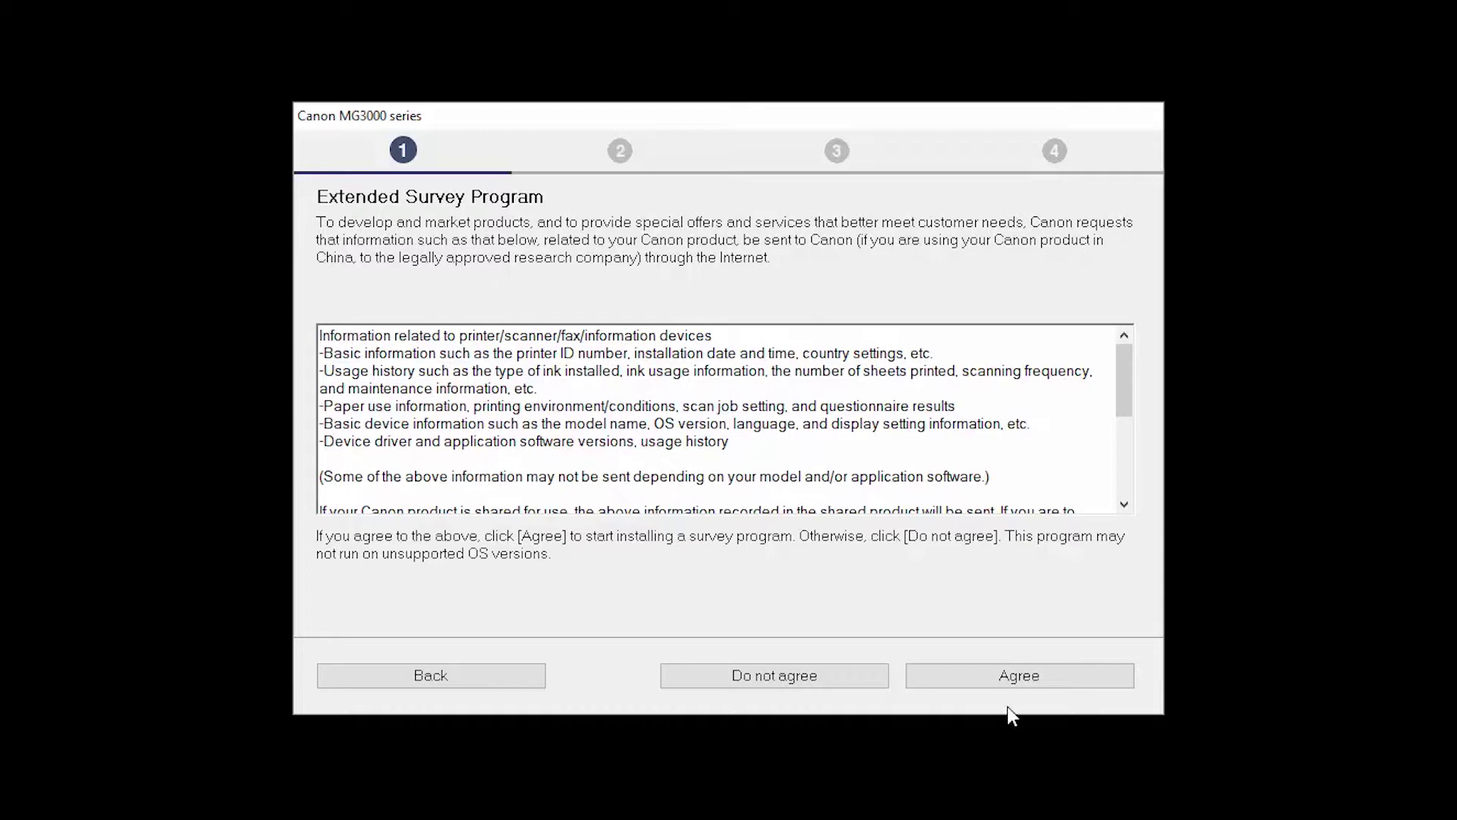
left_click(1013, 678)
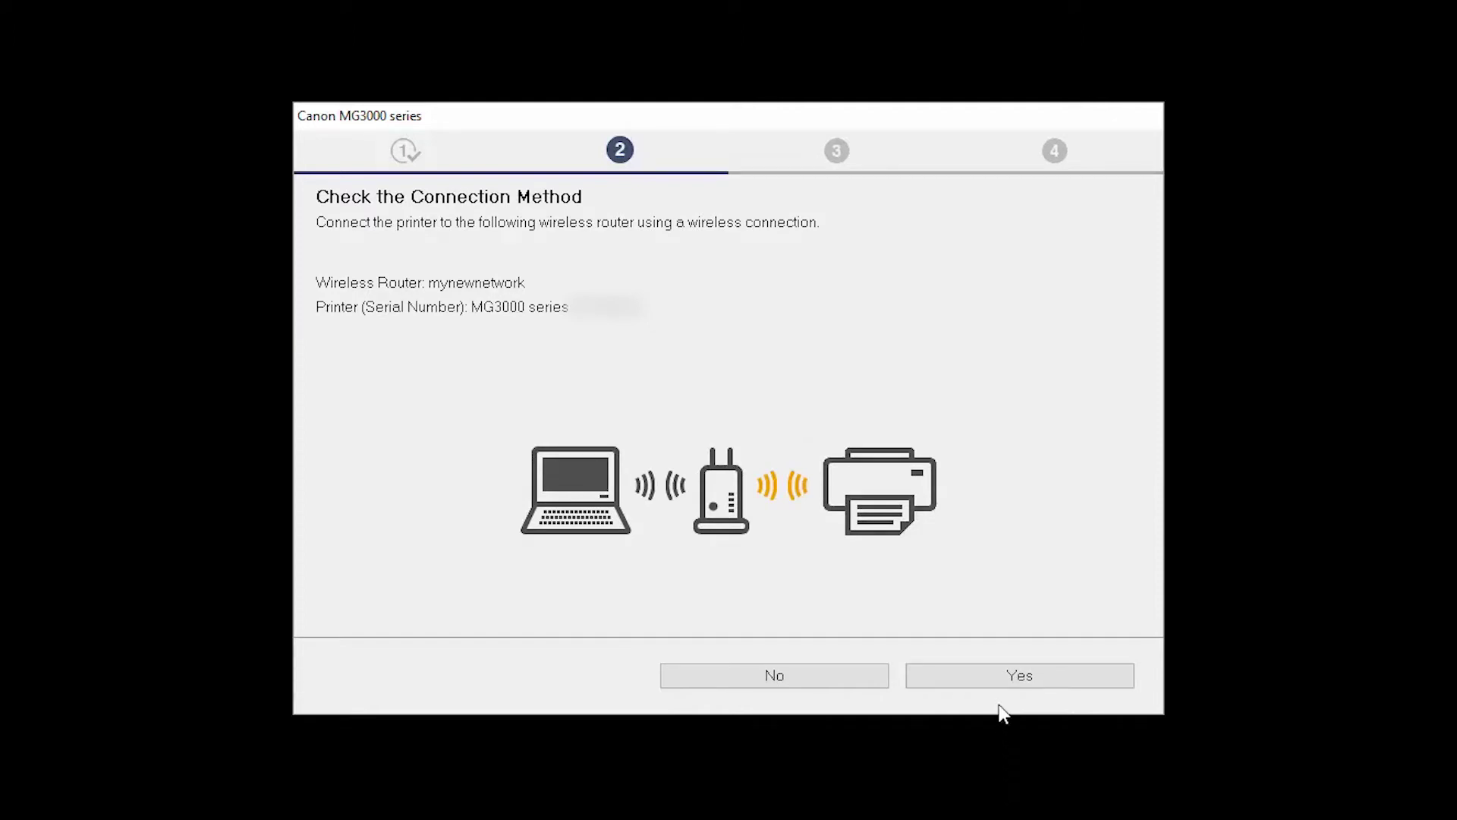
- Confirm the wireless connection through router mynewnetwork and continue once connected
left_click(1000, 683)
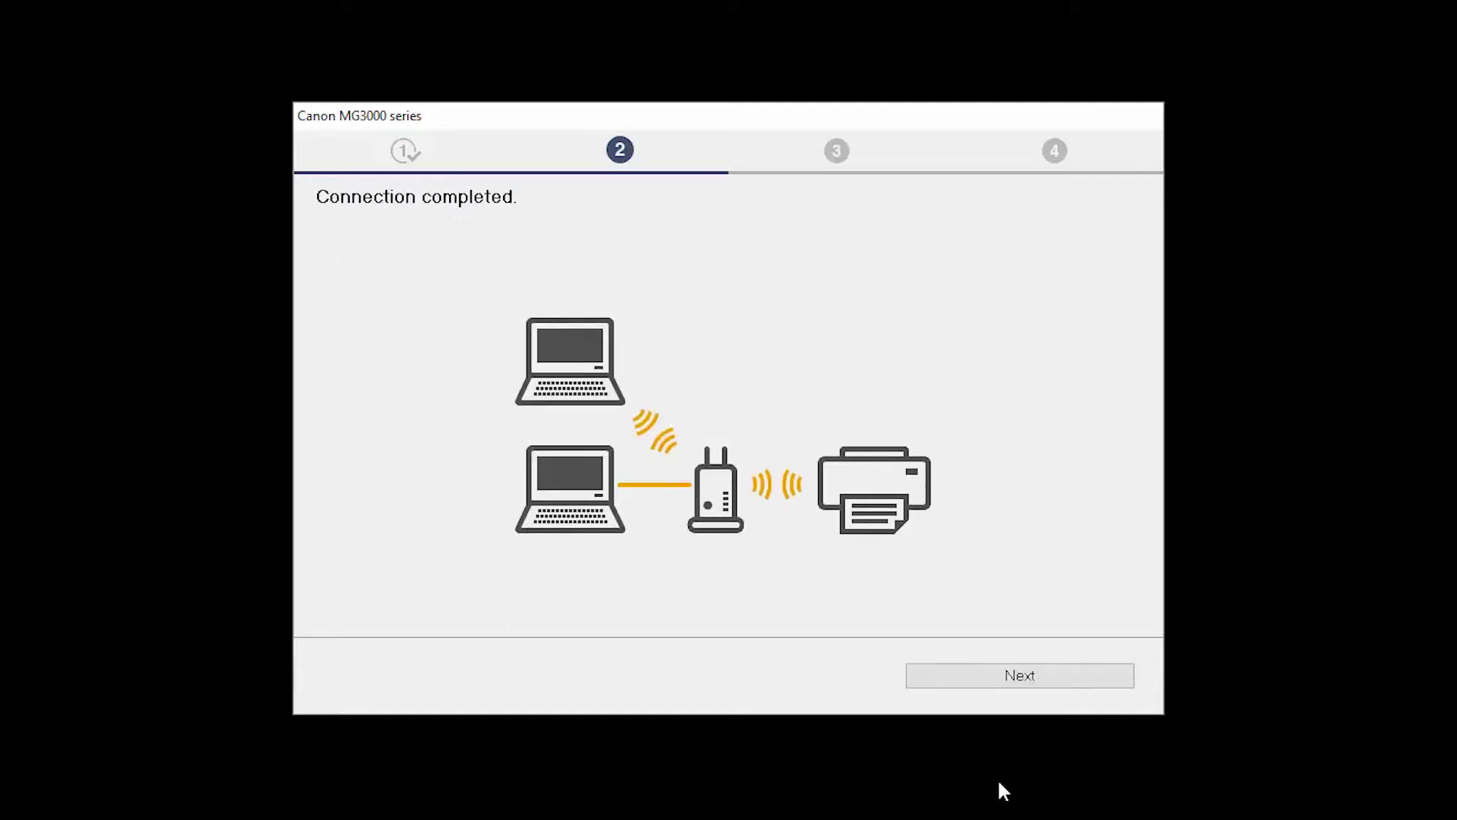
left_click(1015, 685)
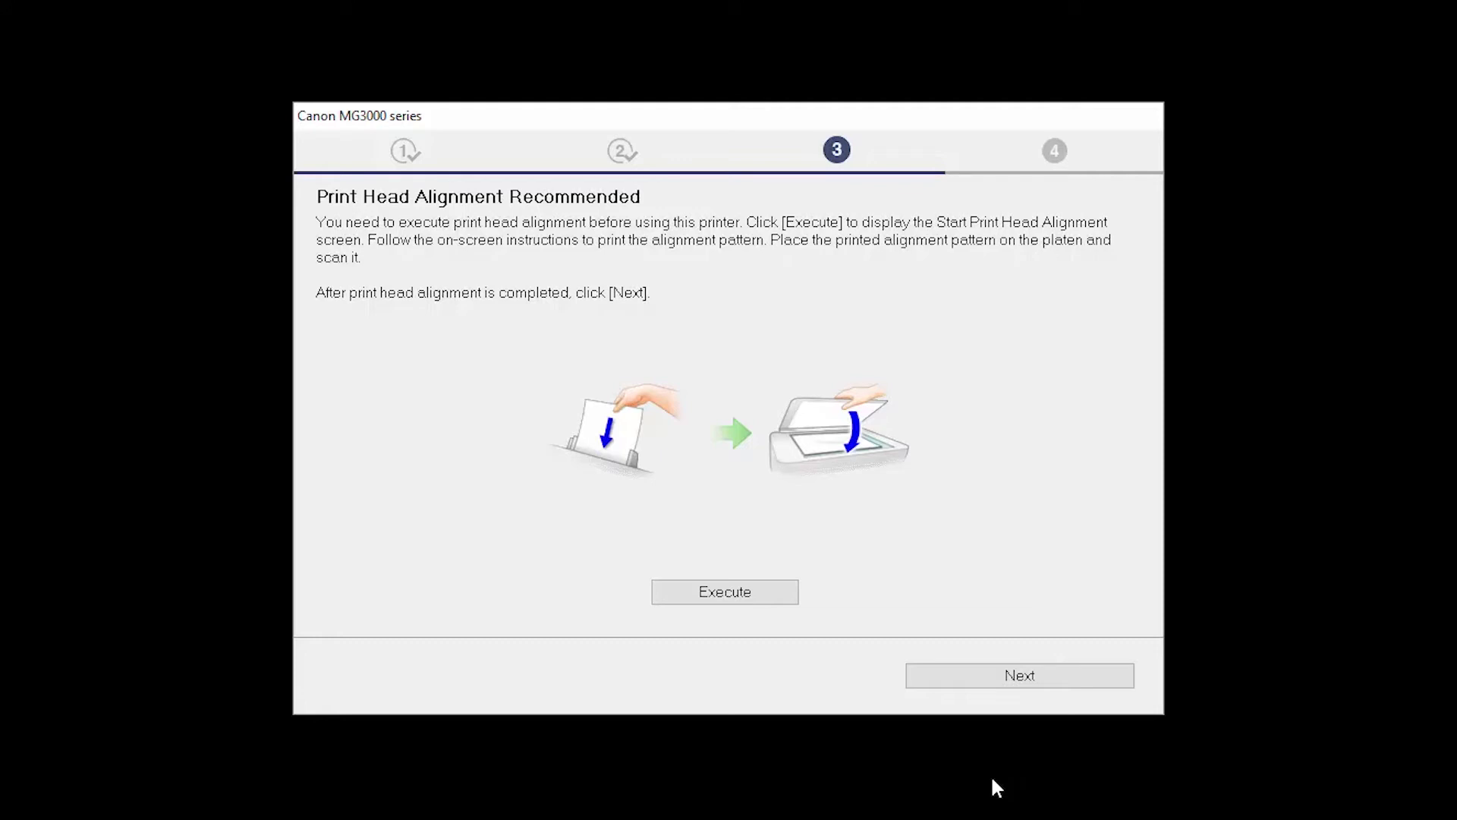
- Execute print head alignment and a test print, then finish Setup Complete
left_click(773, 606)
left_click(1012, 681)
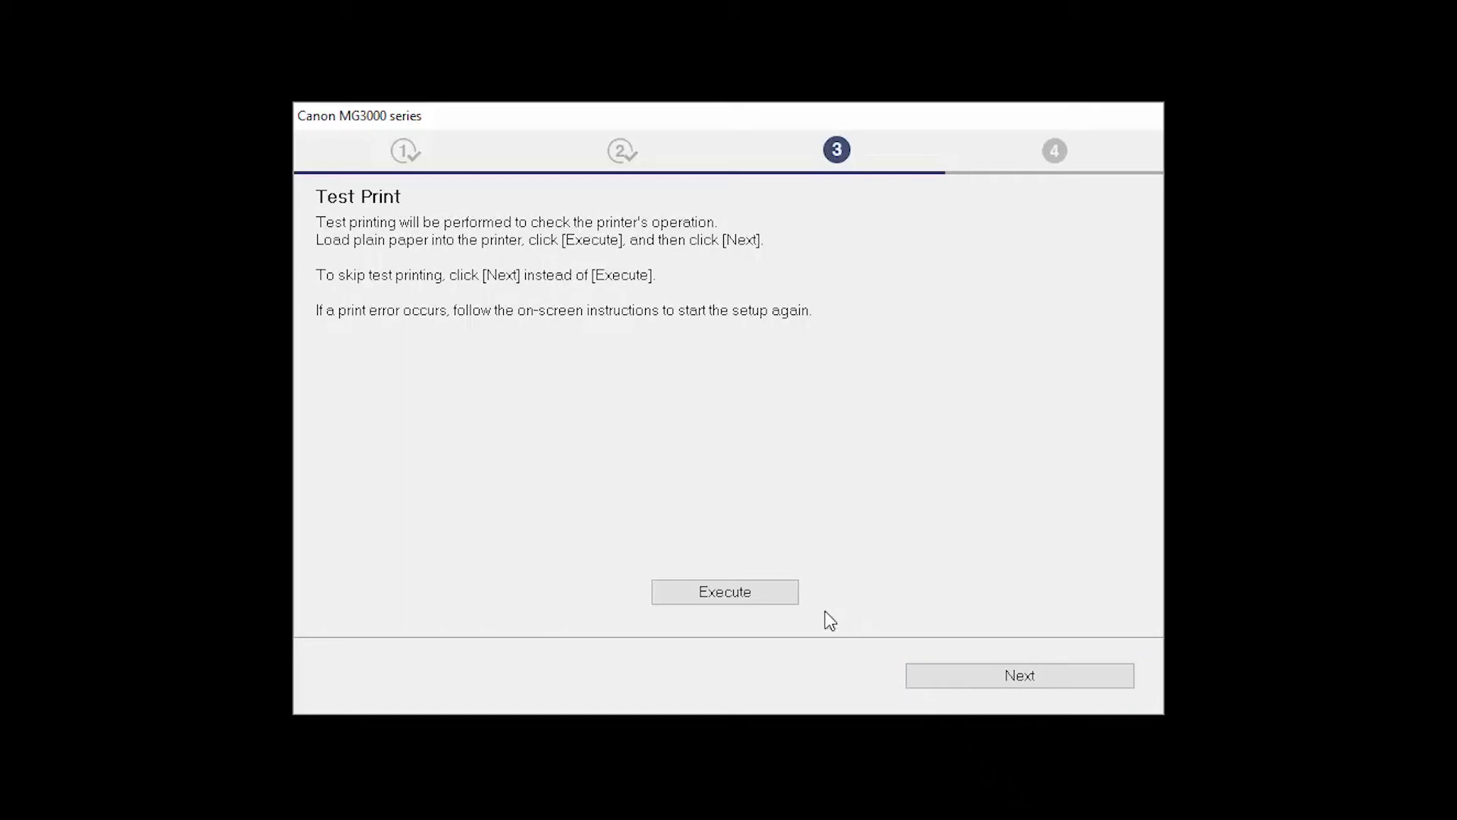
left_click(789, 600)
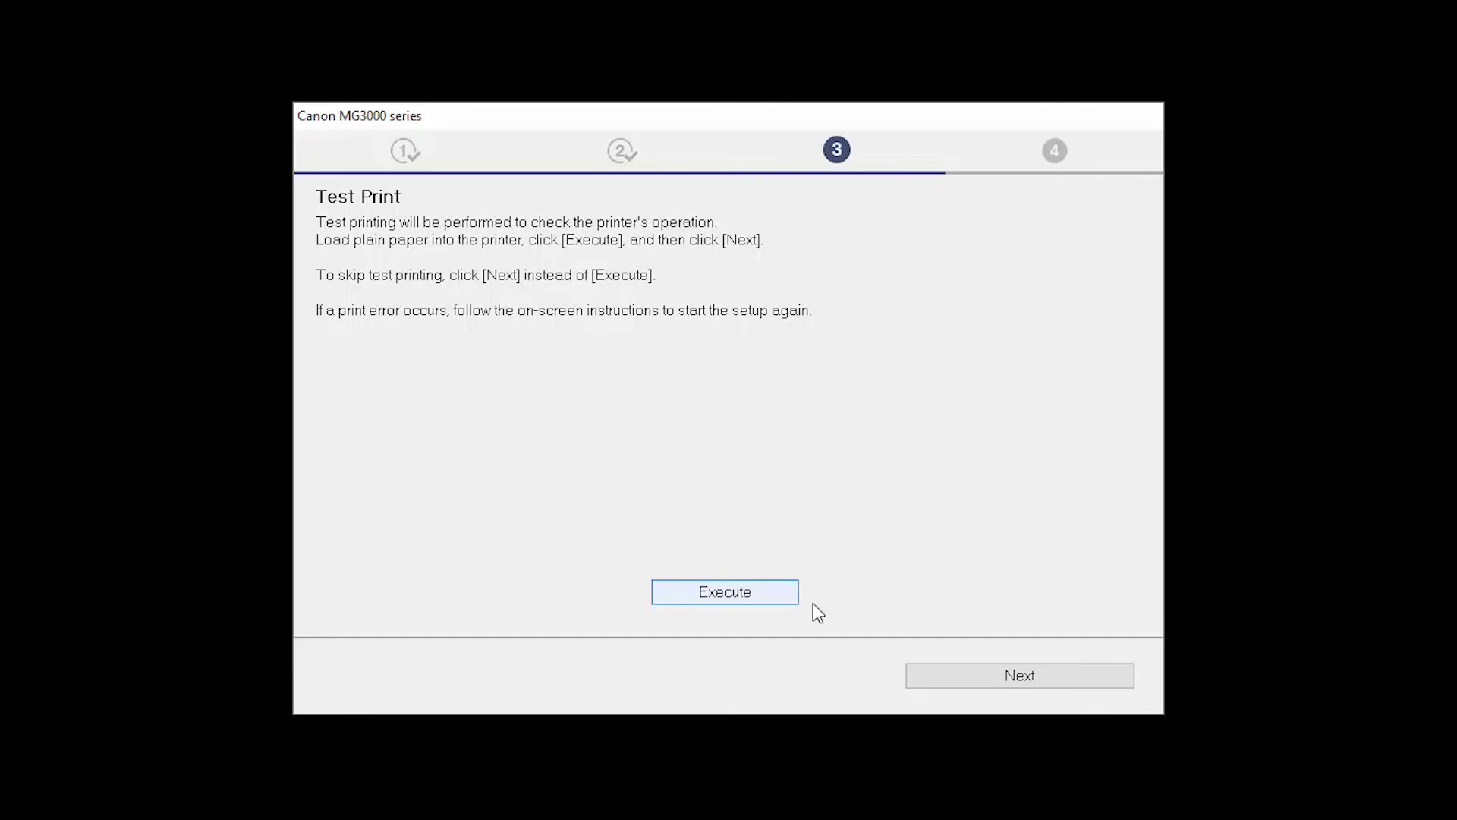
left_click(996, 675)
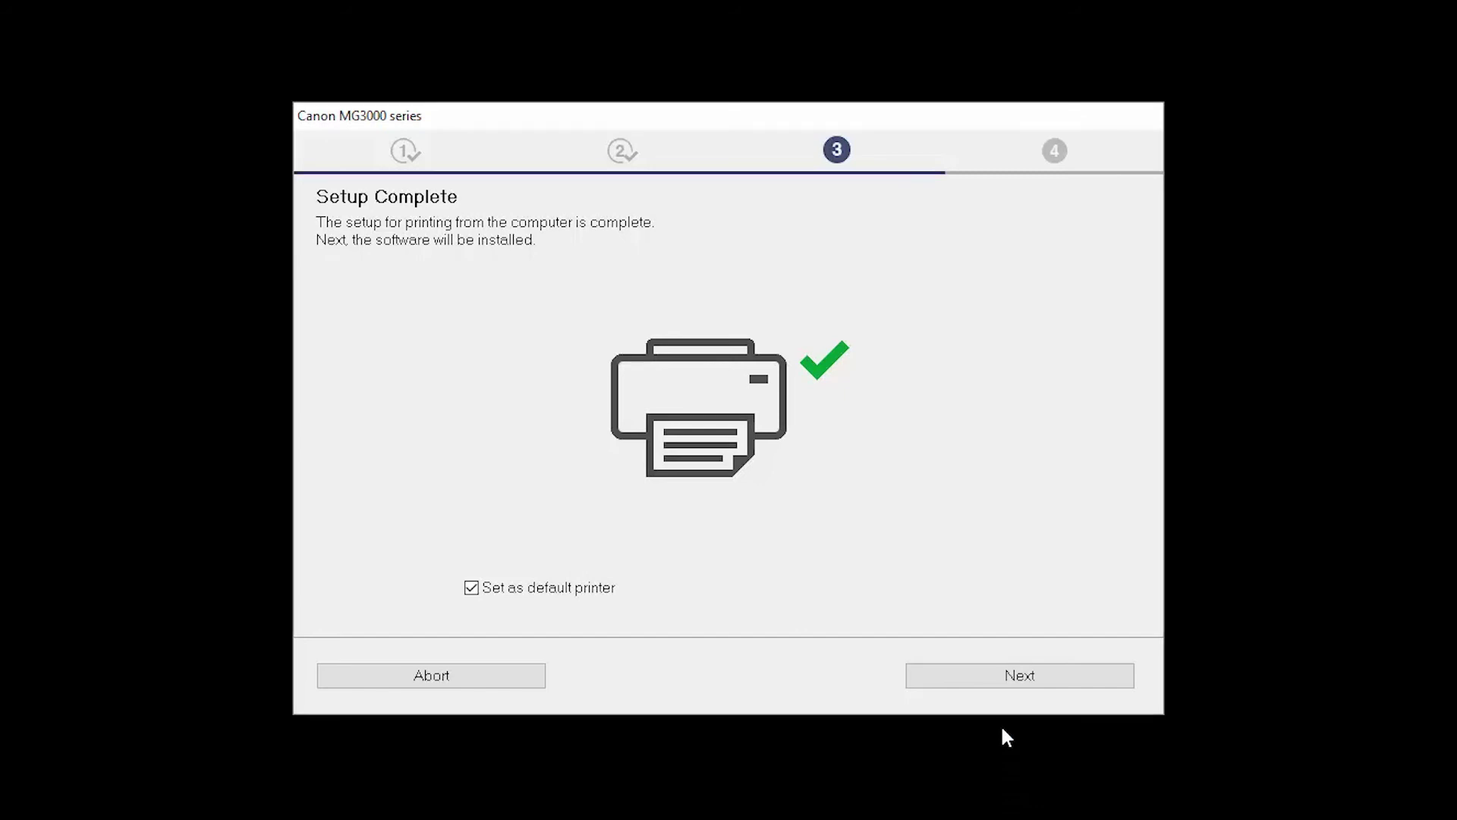
left_click(1004, 684)
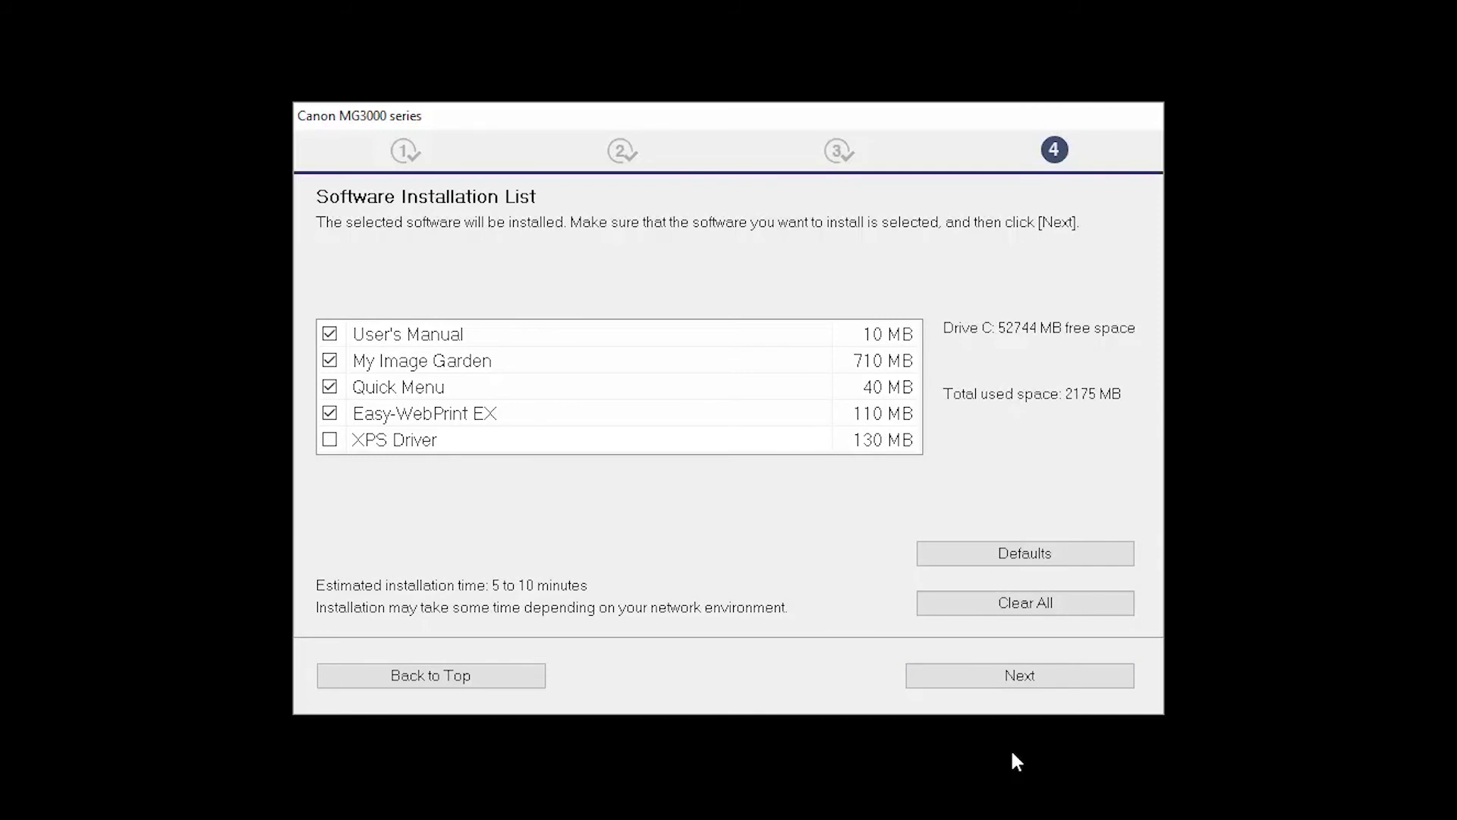
- Clear all optional software, pass the smartphone page, skip user registration, and close the installer
left_click(1039, 618)
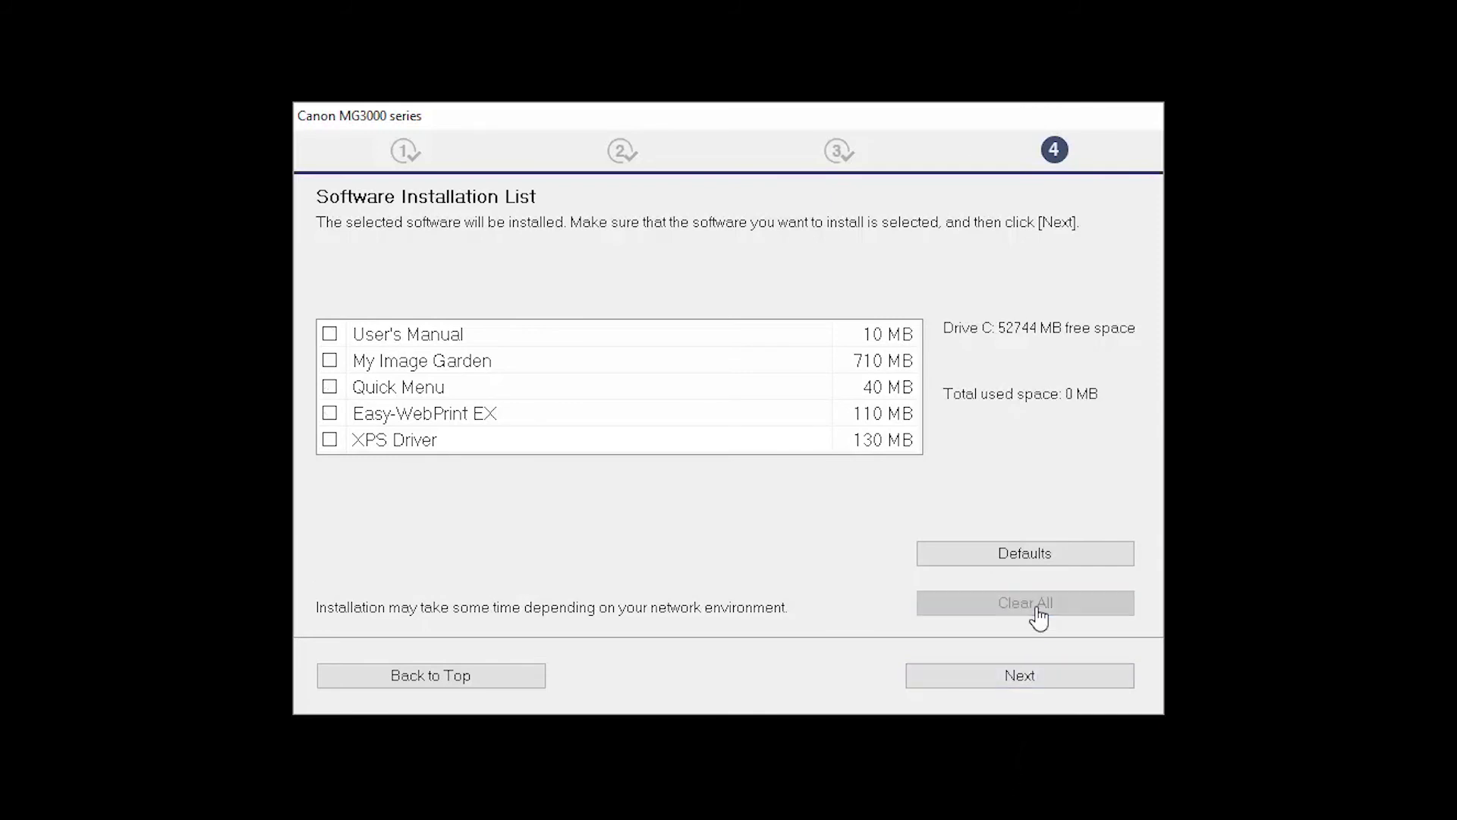
left_click(1029, 681)
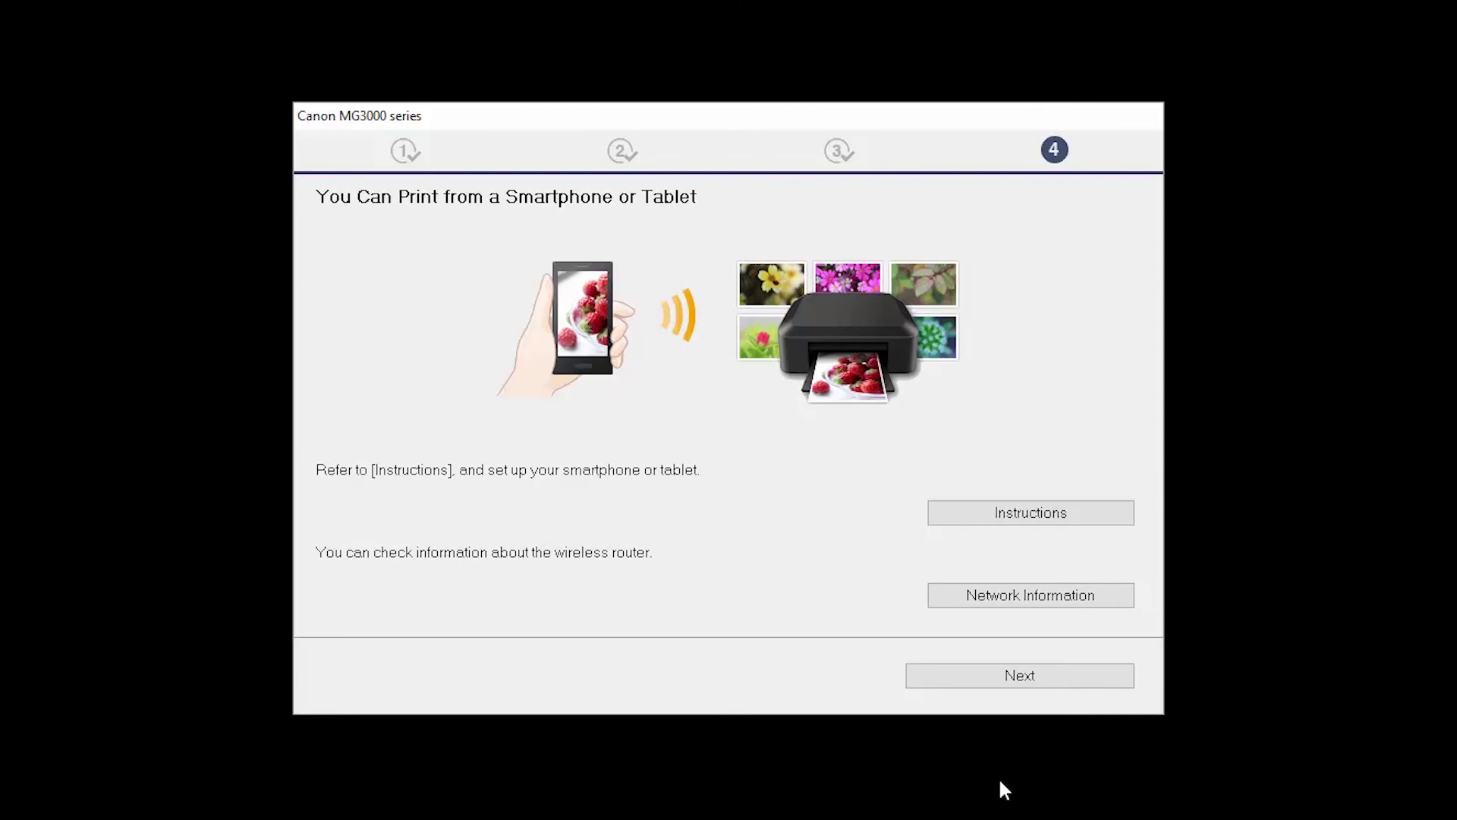
left_click(1030, 686)
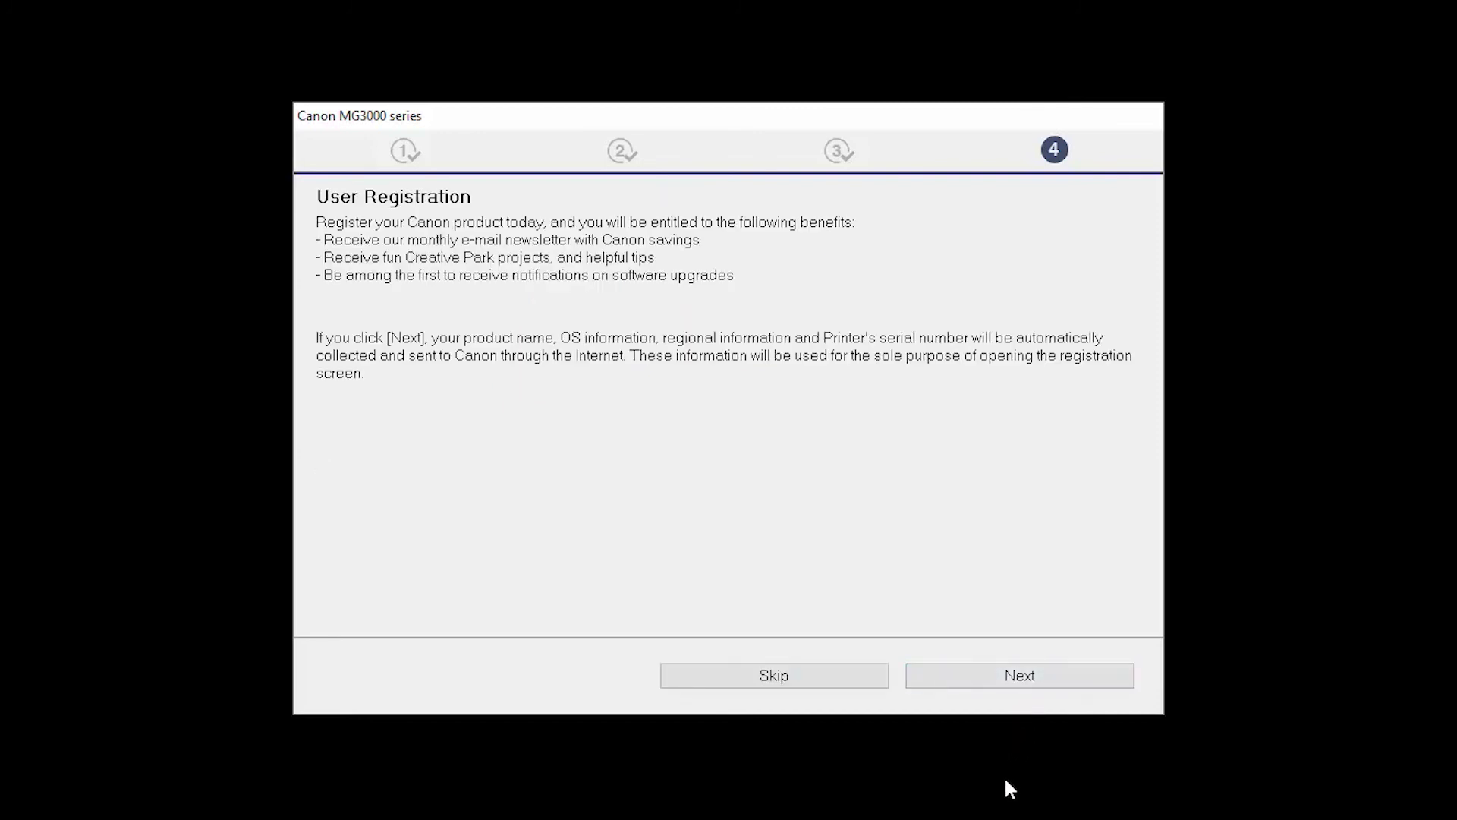
left_click(834, 685)
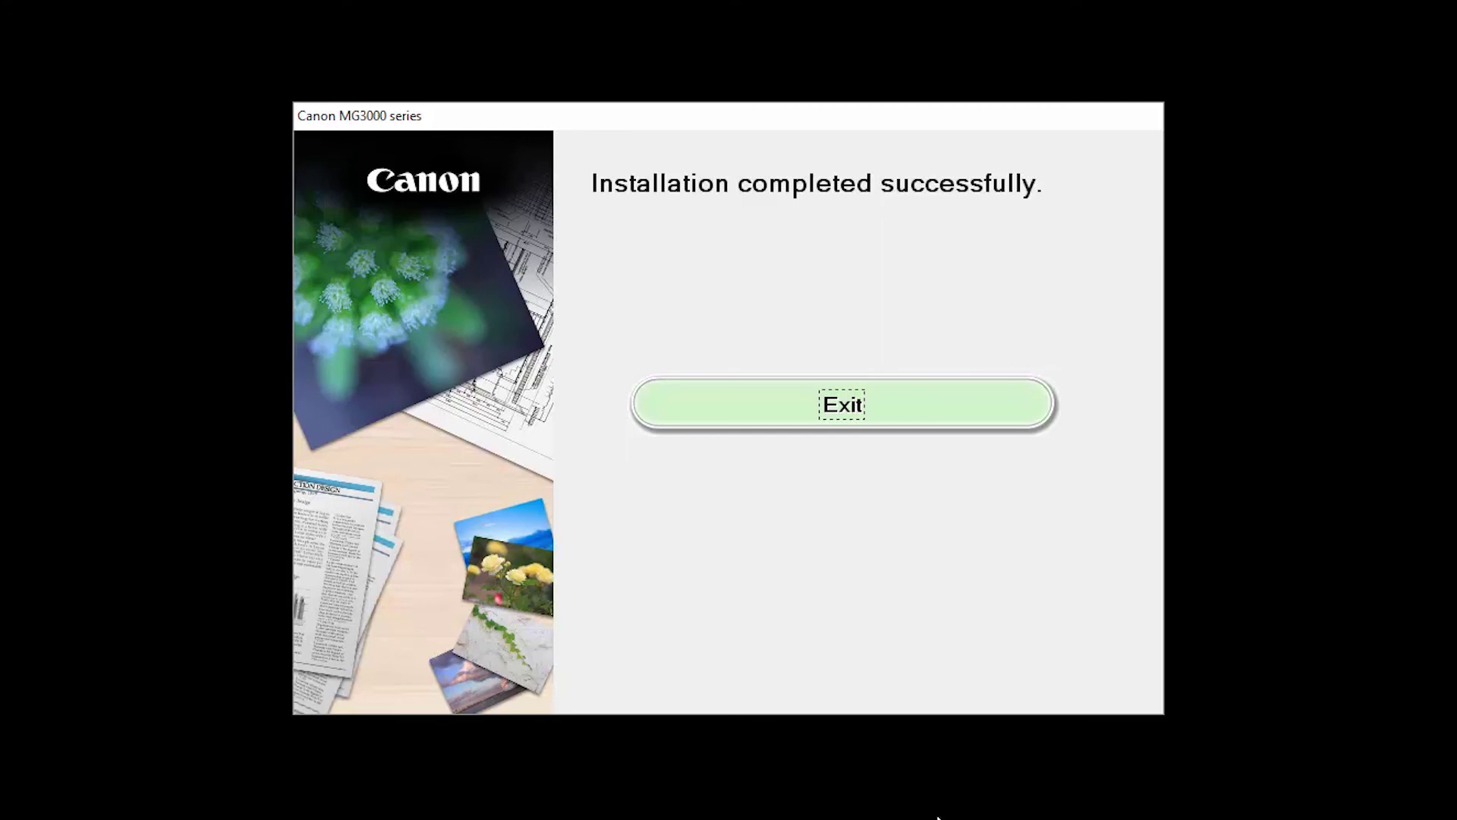
left_click(918, 422)
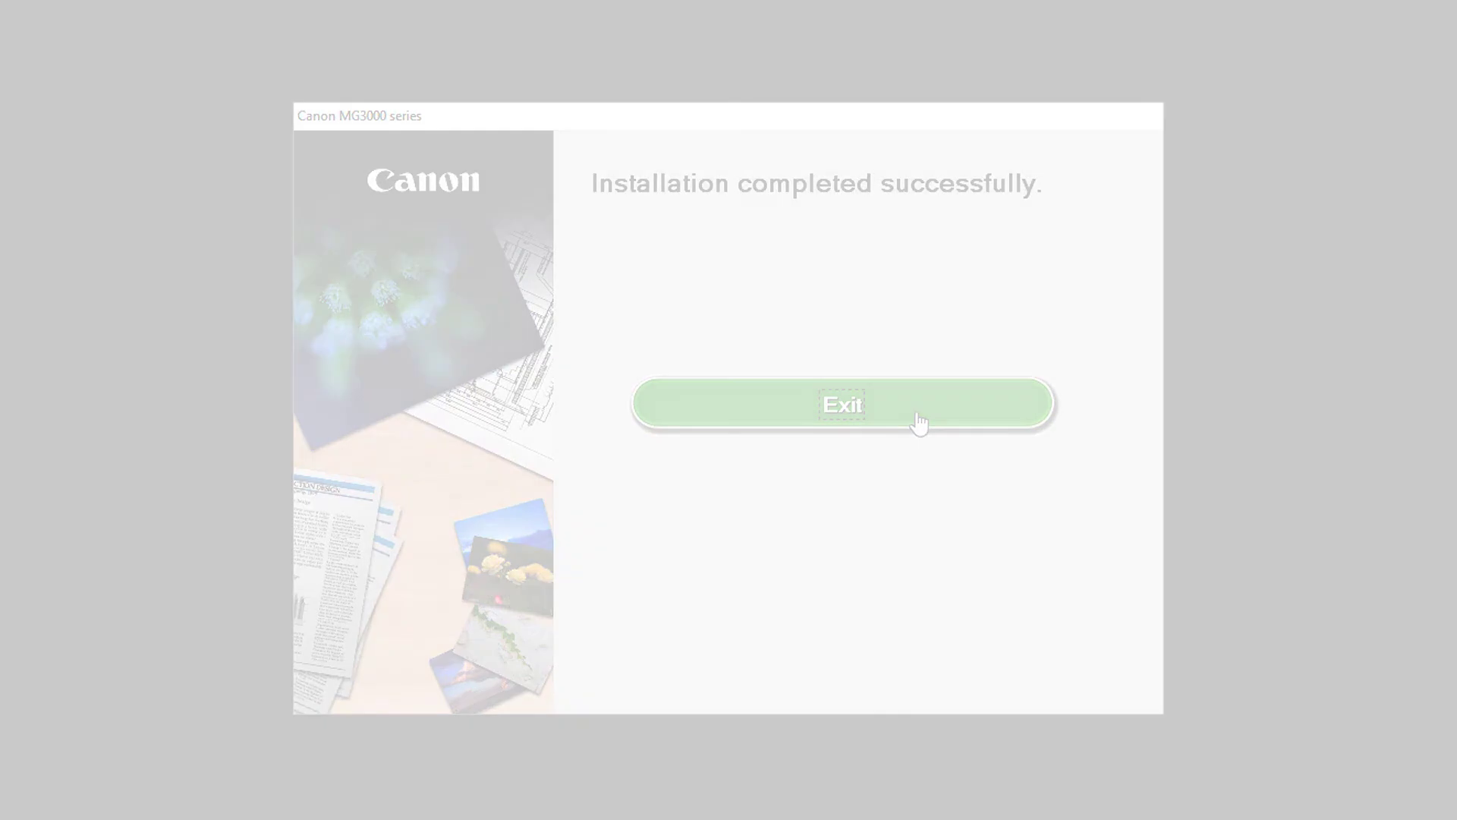